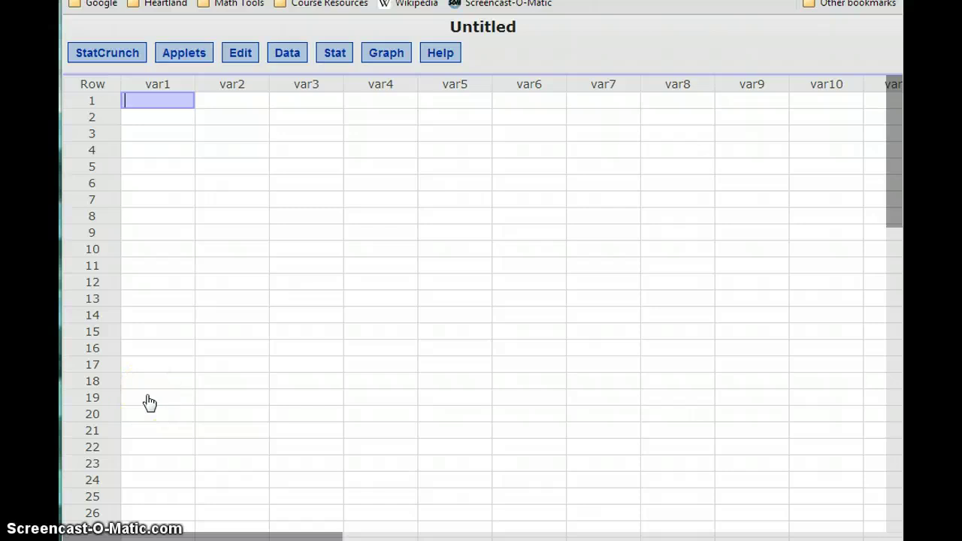
Copy MathXL question 1's vacation-days table to the clipboard and return to the StatCrunch sheet.
key("alt+Tab")
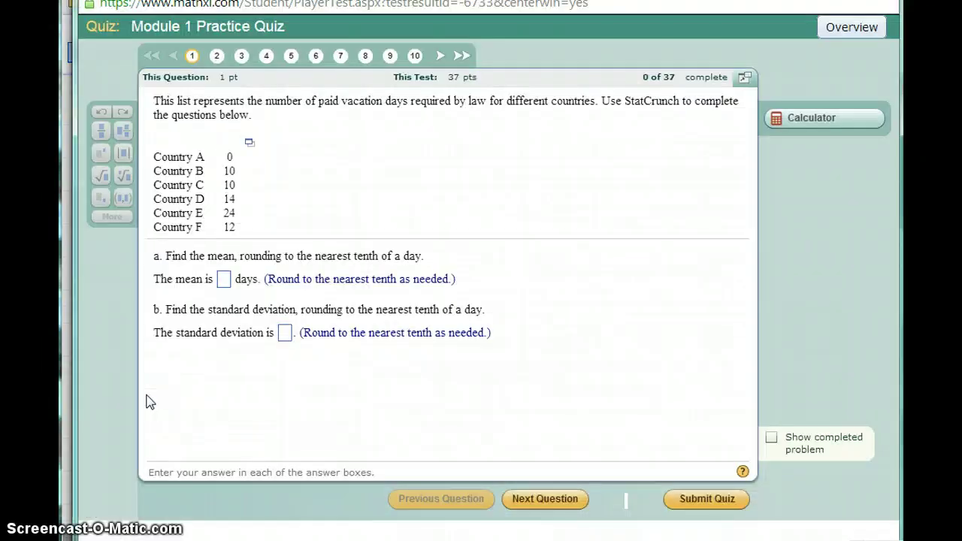
left_click(250, 145)
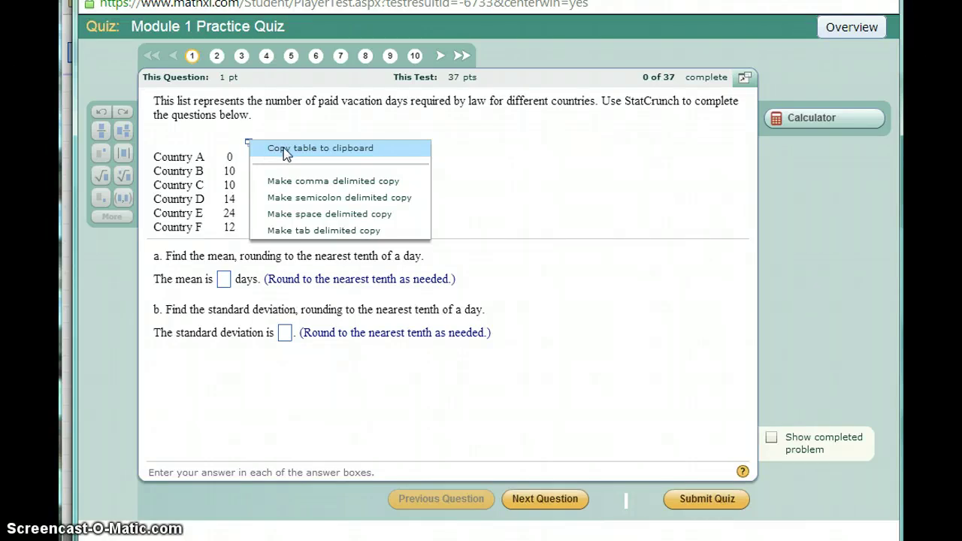
left_click(283, 148)
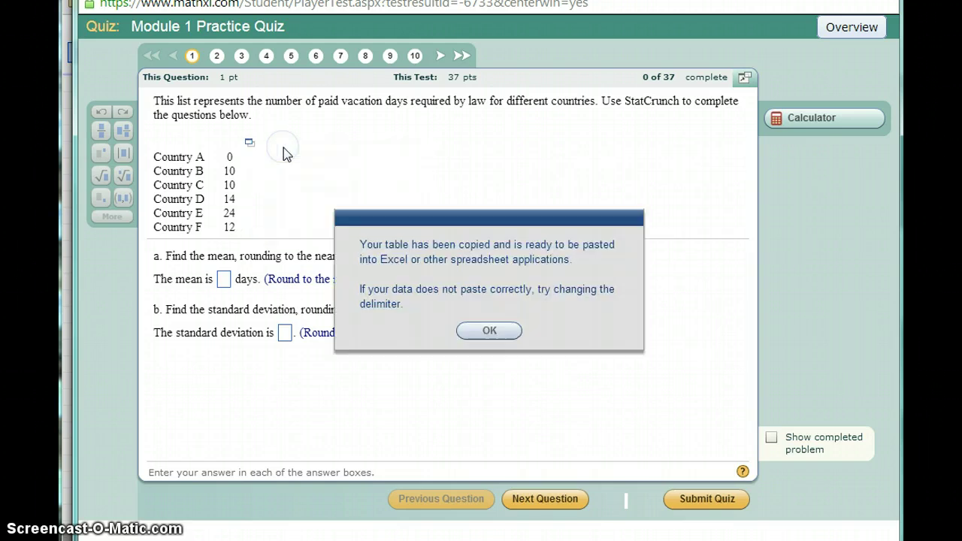
left_click(490, 331)
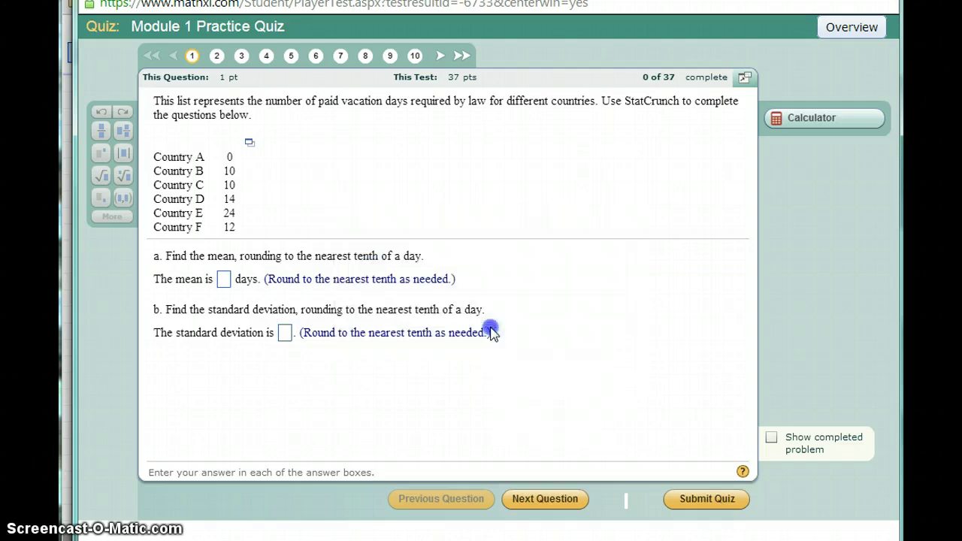
key("alt+Tab")
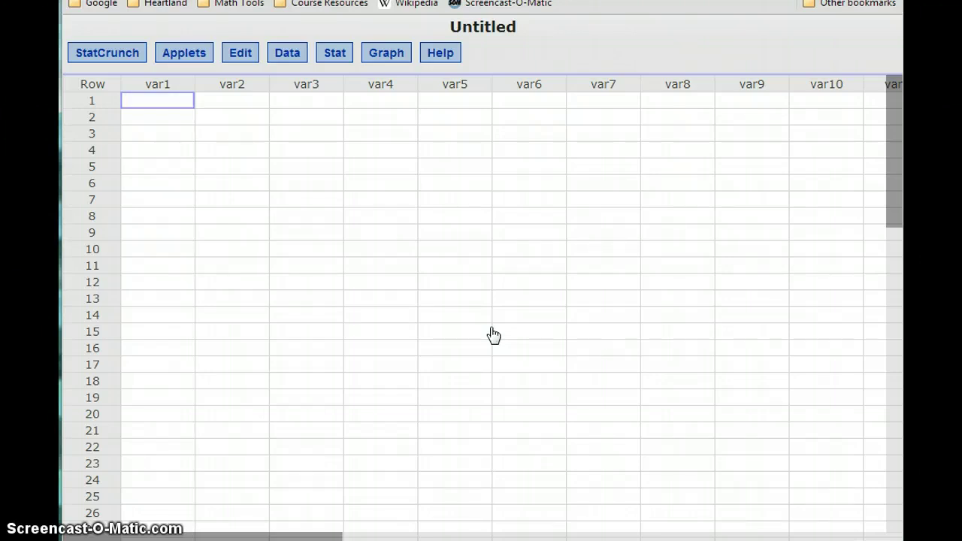
Paste the vacation-days data (0, 10, 10, 14, 24, 12) into var1 and check its row-1 heading.
key("ctrl+v")
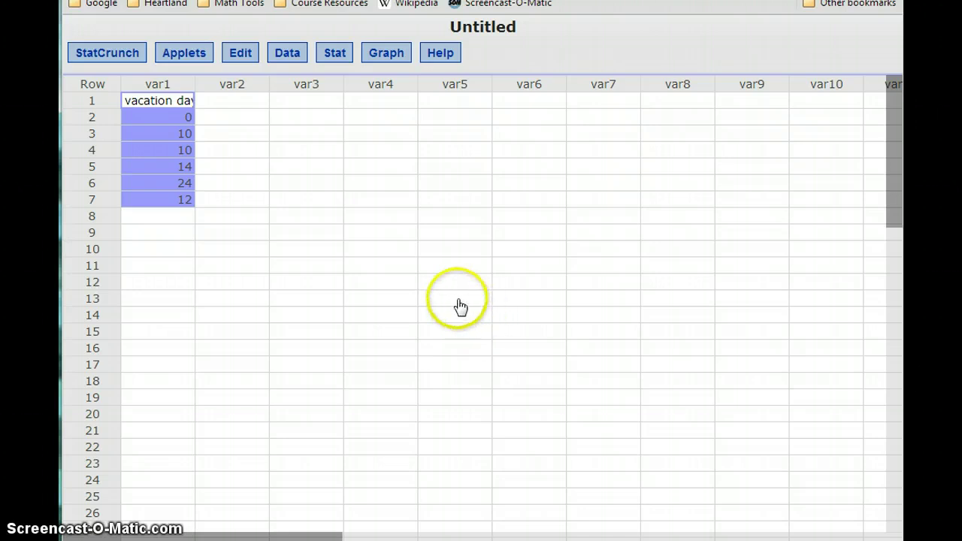
left_click(146, 98)
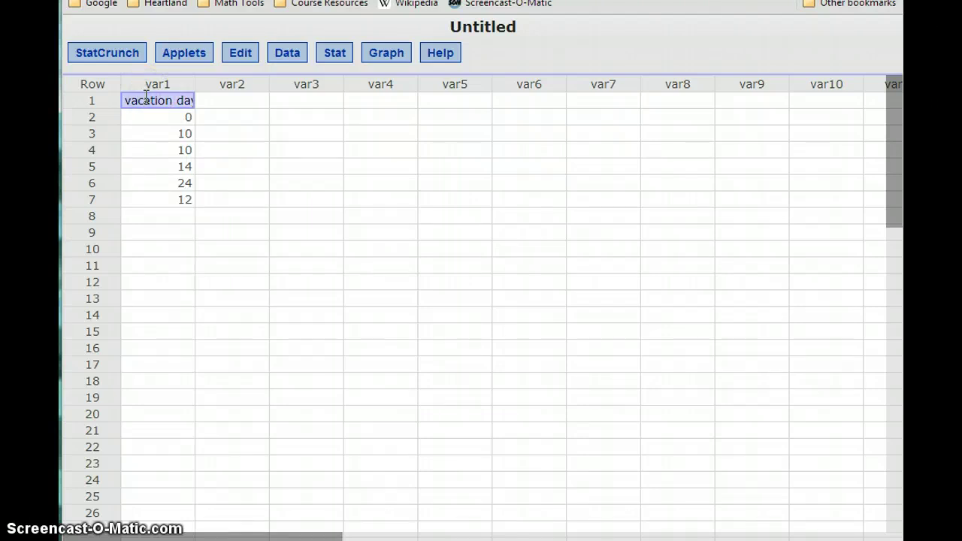
left_click(146, 96)
left_click(155, 100)
left_click(144, 100)
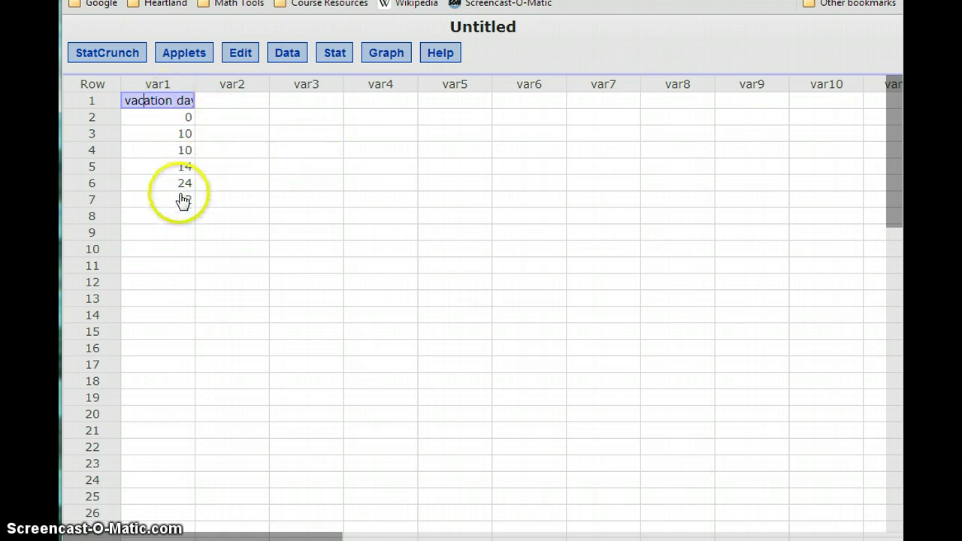
Copy MathXL question 7's full Country, GDP and Cellular data set to the clipboard.
key("alt+Tab")
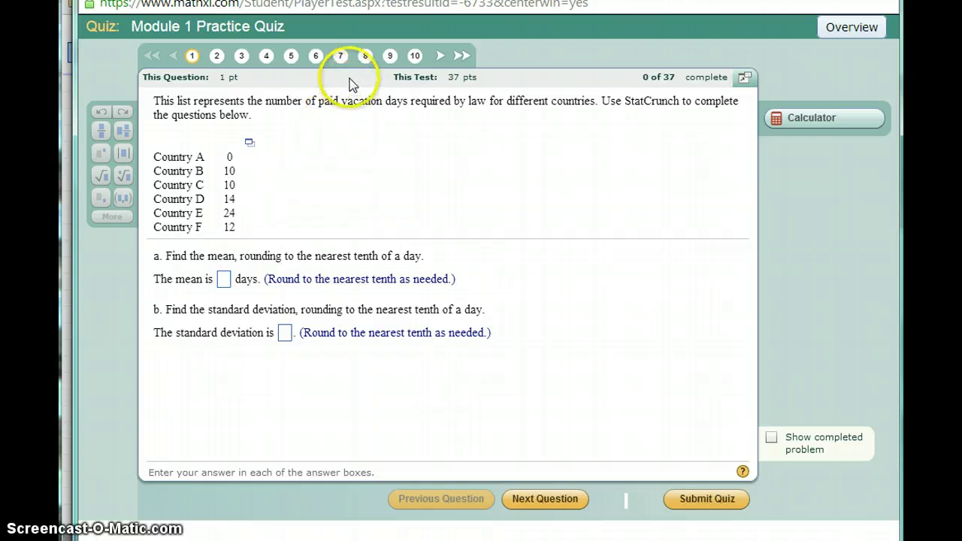
left_click(340, 56)
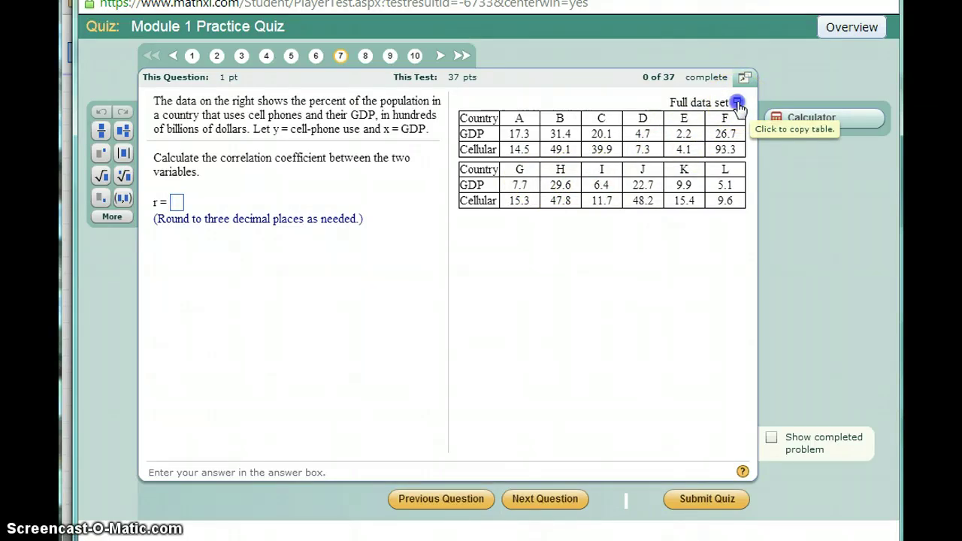
left_click(738, 103)
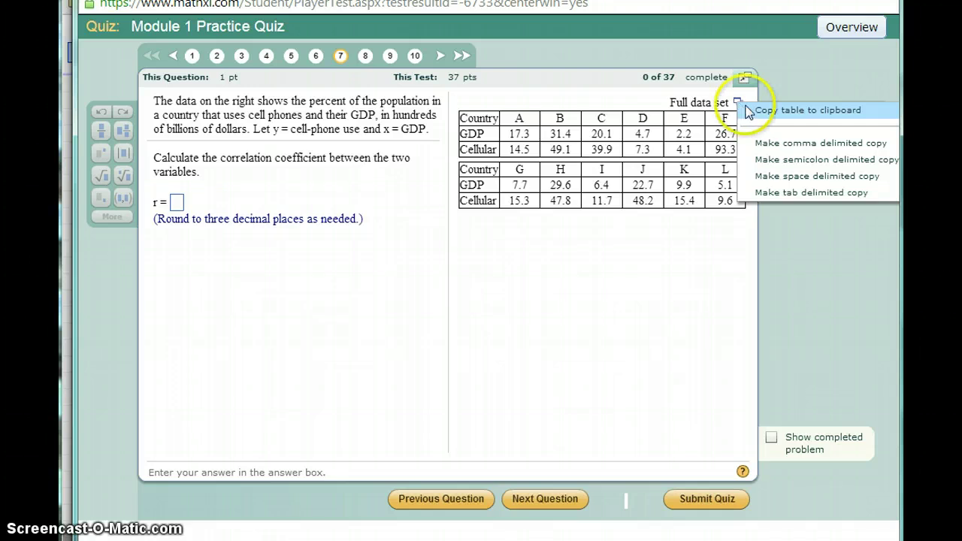
left_click(760, 110)
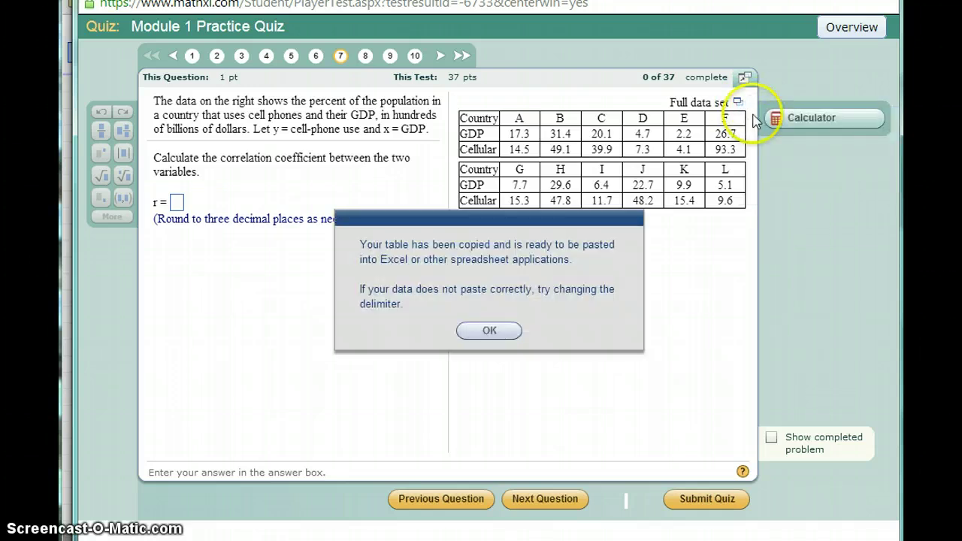
left_click(465, 335)
key("alt+Tab")
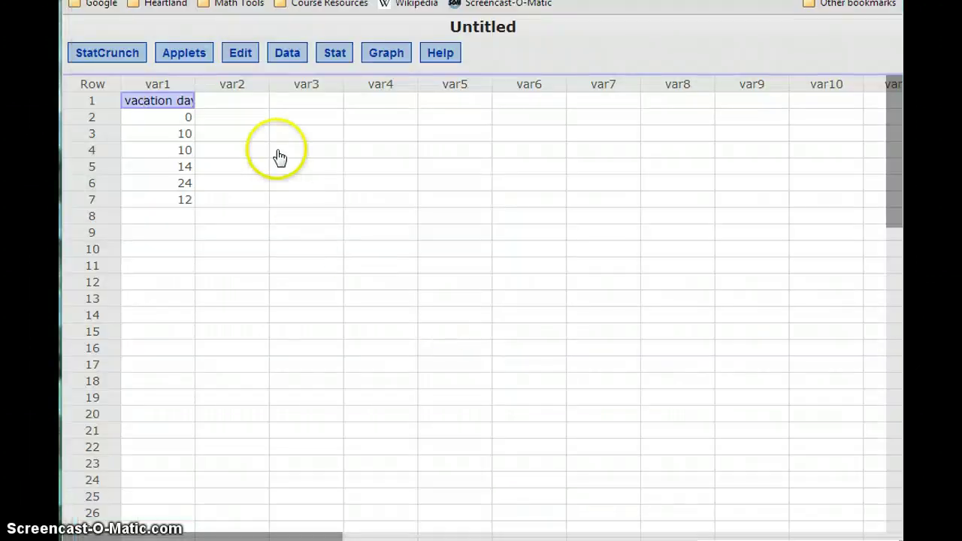
Select cell var2 row 1 as the paste target for the copied table.
left_click(254, 100)
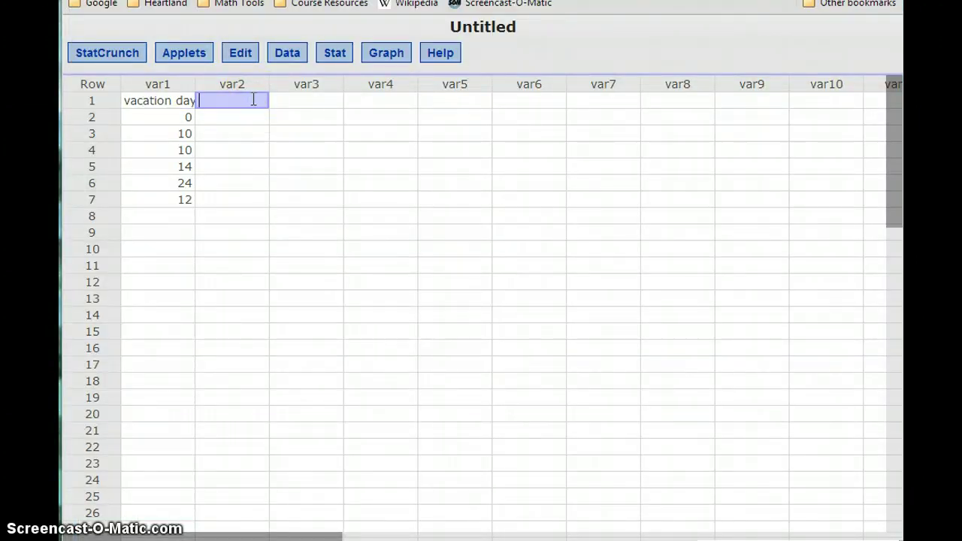
left_click(234, 99)
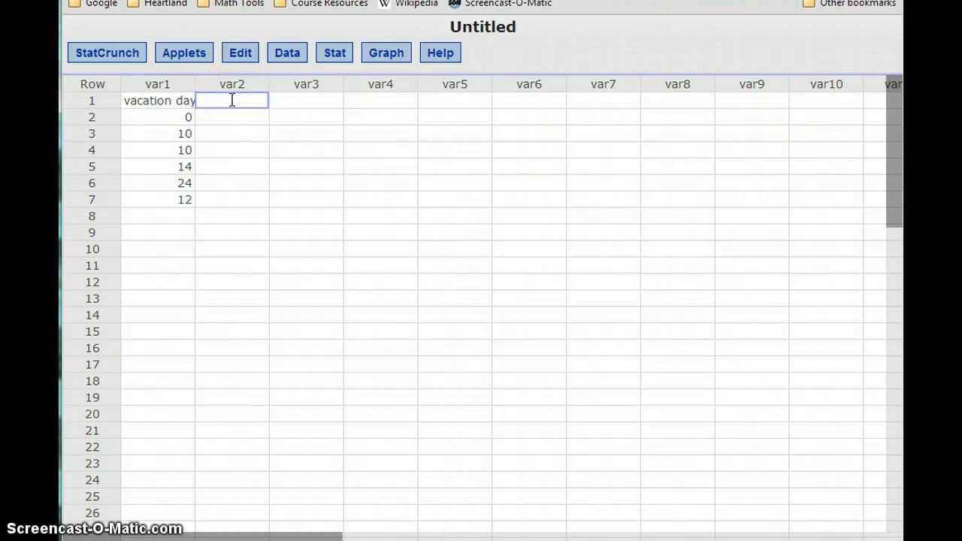
Paste the table into var2–var4 using the Comma delimiter, after trying whitespace, tab, semicolon and single-column.
key("ctrl+v")
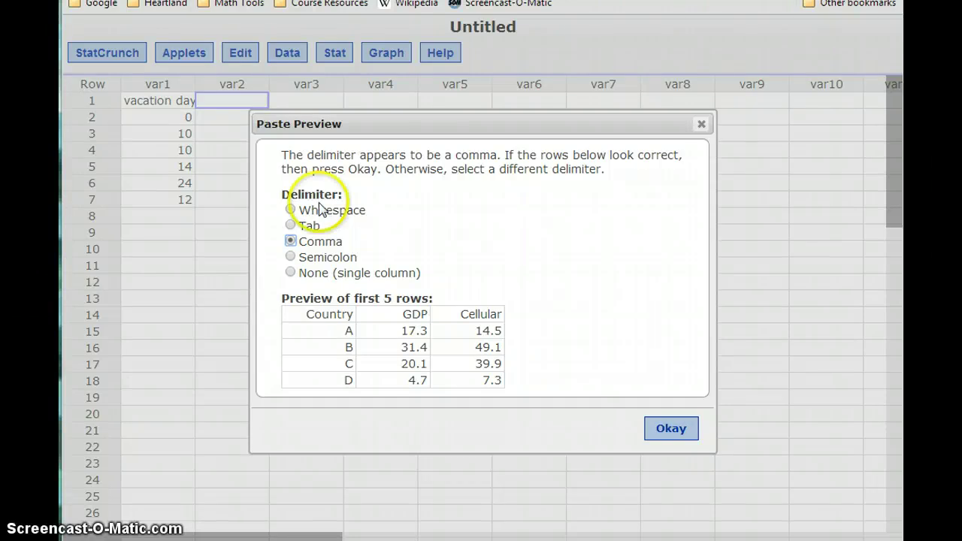
left_click_drag(282, 195, 357, 205)
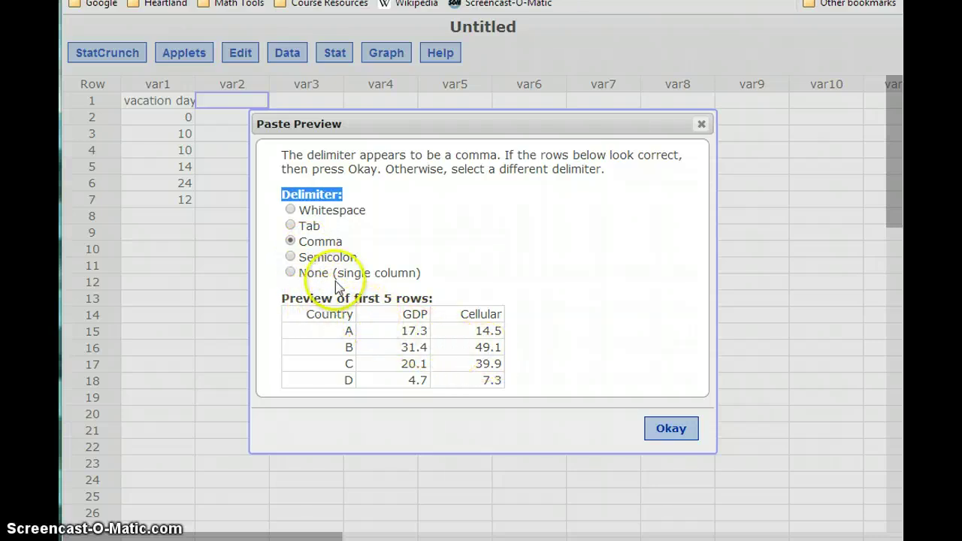
left_click(290, 211)
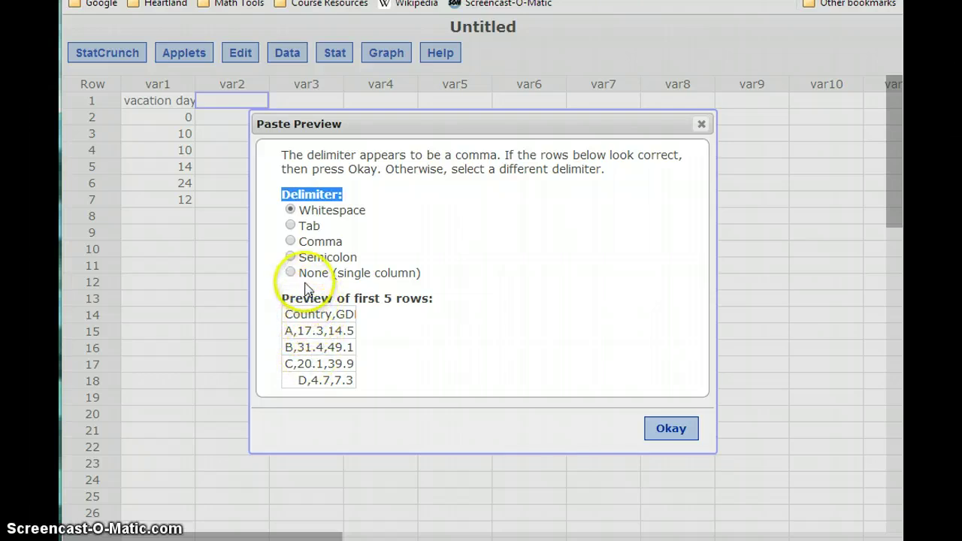
left_click(291, 226)
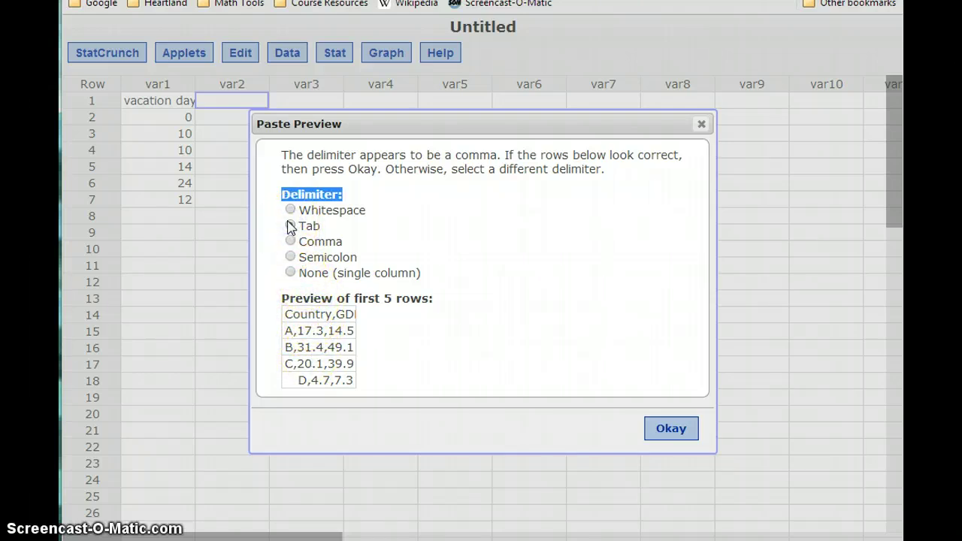
left_click(291, 258)
left_click(290, 273)
left_click(295, 243)
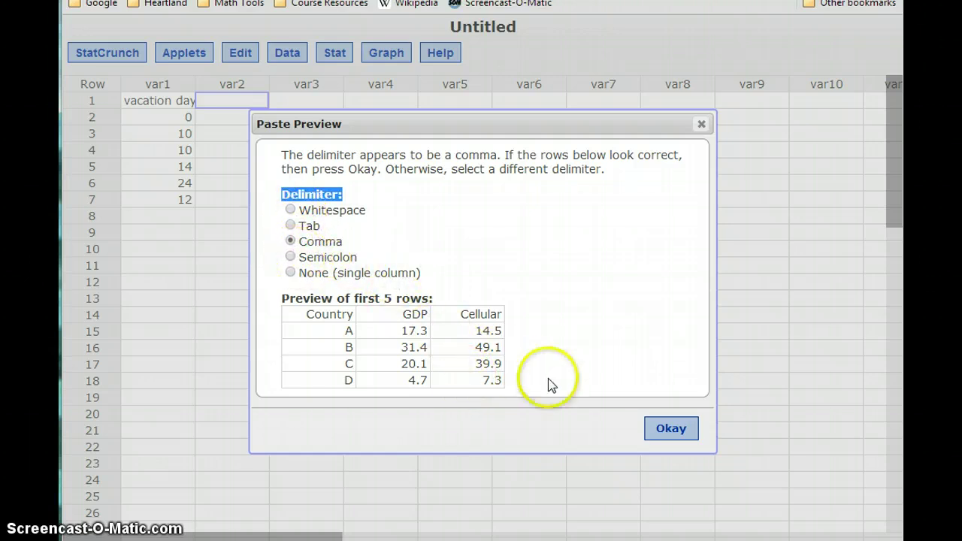
left_click(669, 427)
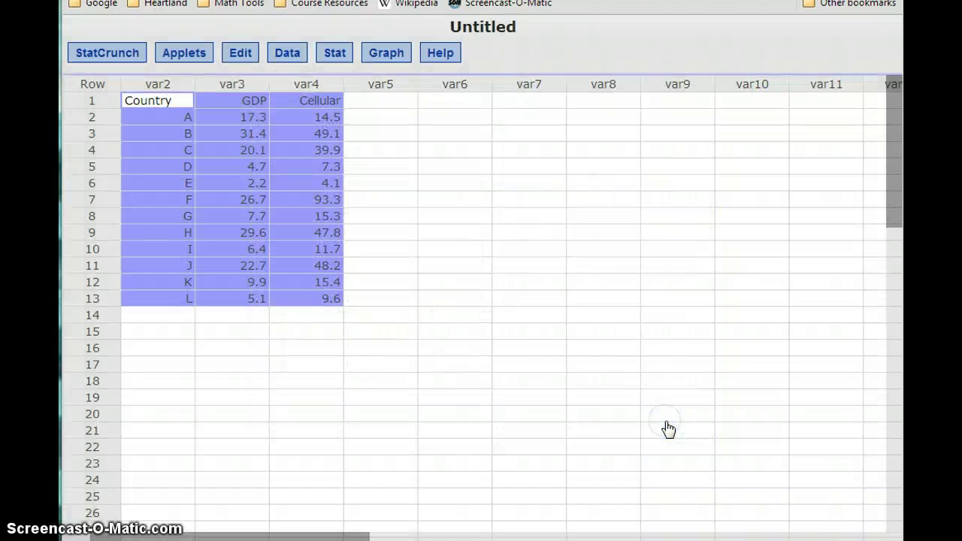
Deselect the pasted data and scroll left to show var1 beside the var2–var4 columns.
left_click(399, 186)
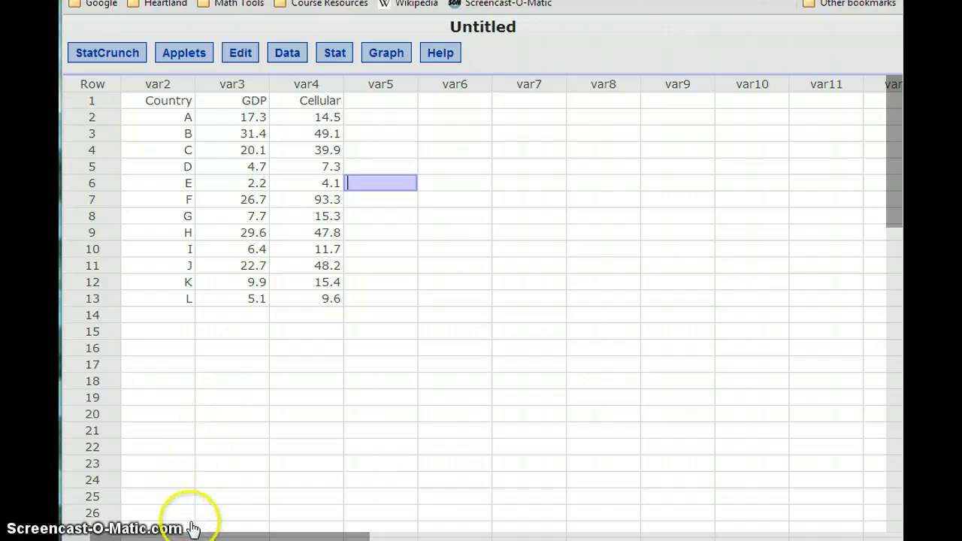
left_click_drag(188, 533, 154, 535)
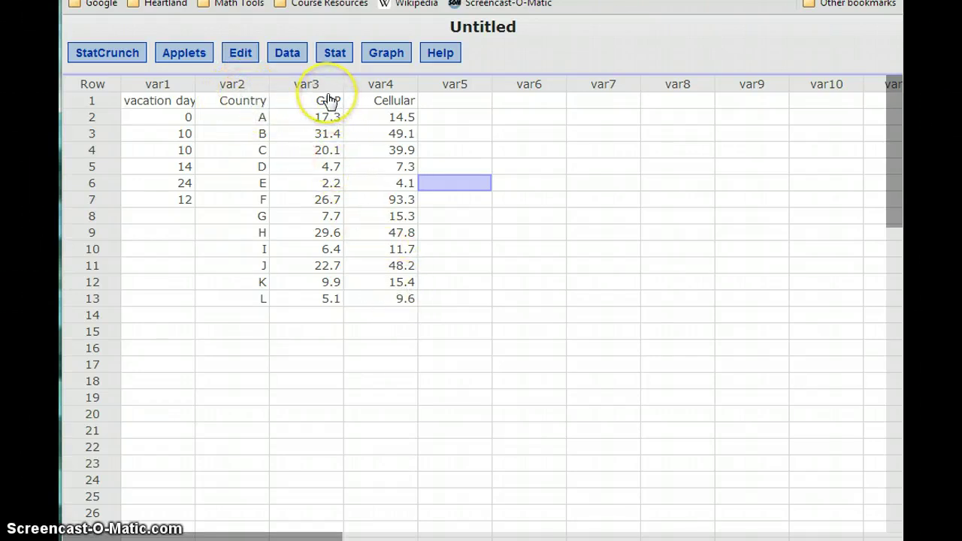
Glance at MathXL's question 7, then select the GDP and Cellular values in var3 and var4.
key("alt+Tab")
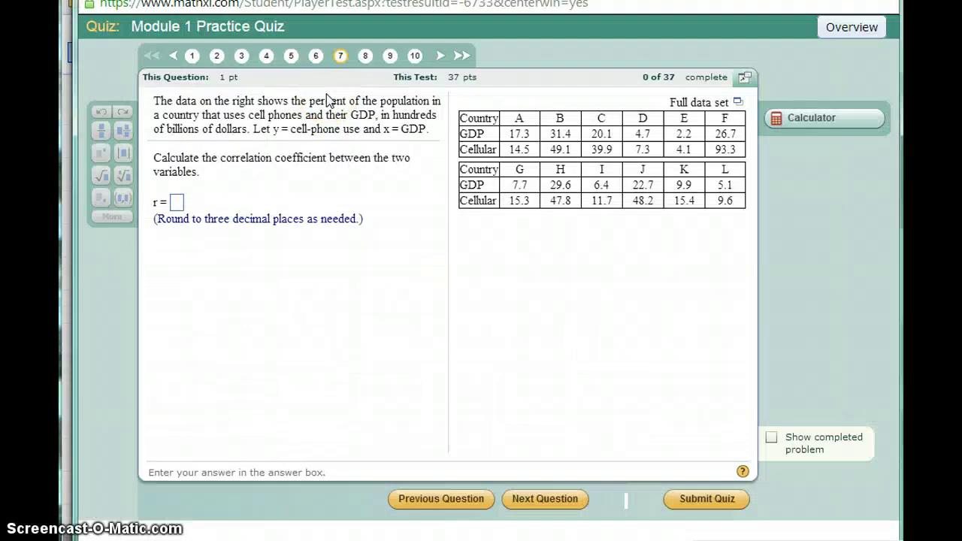
key("alt+Tab")
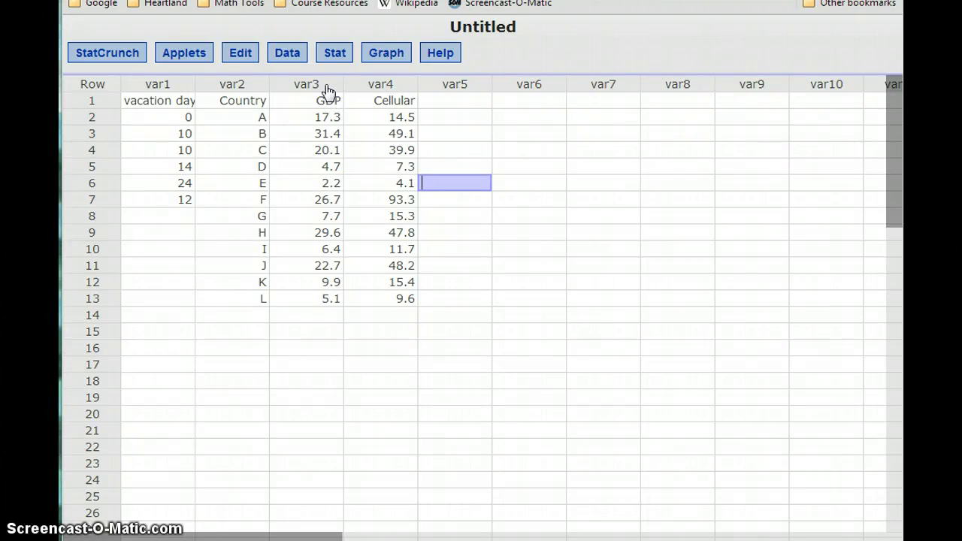
left_click(326, 84)
left_click_drag(326, 84, 374, 302)
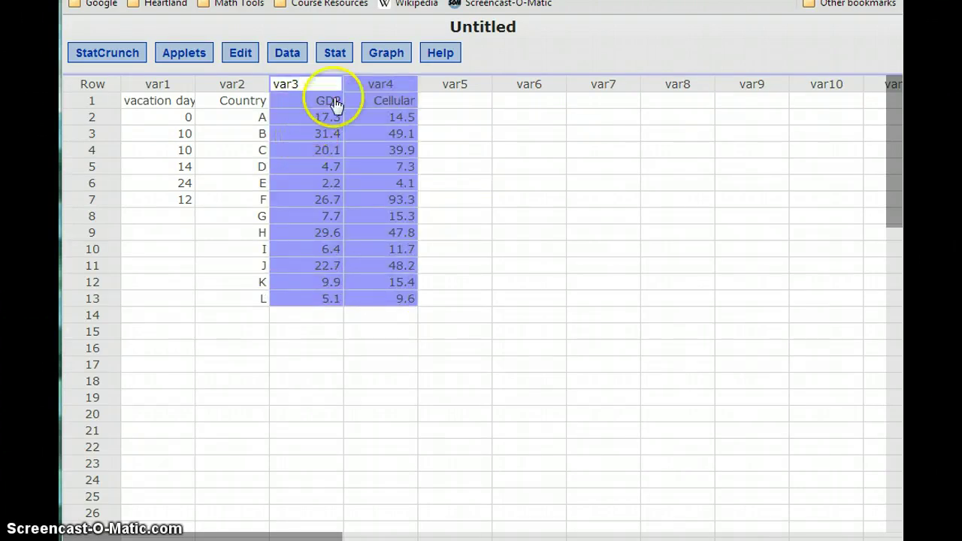